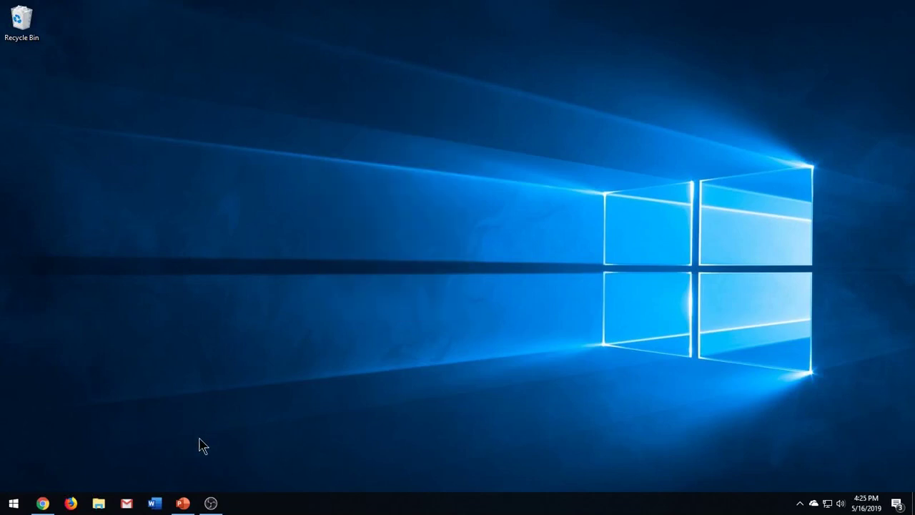
Restore the Whiteboard presentation and scroll through its ten slide thumbnails
click(183, 504)
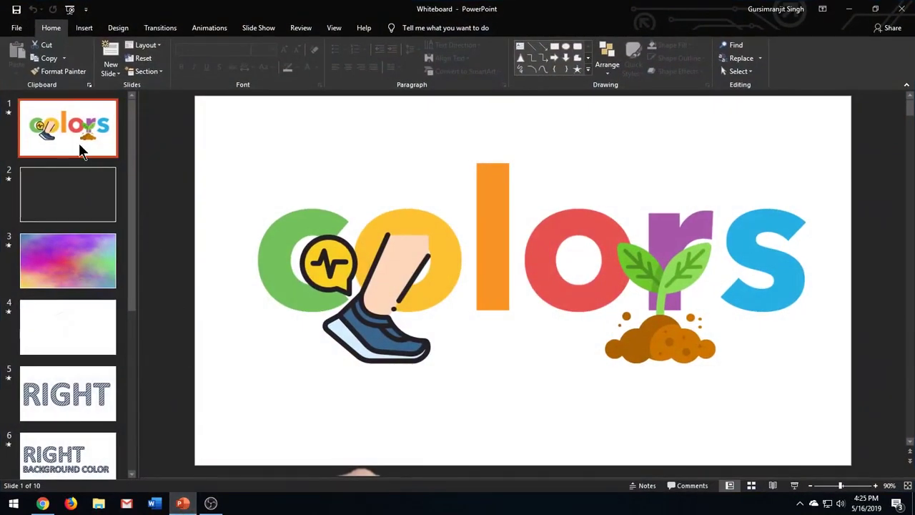
scroll(50, 307, down, 3)
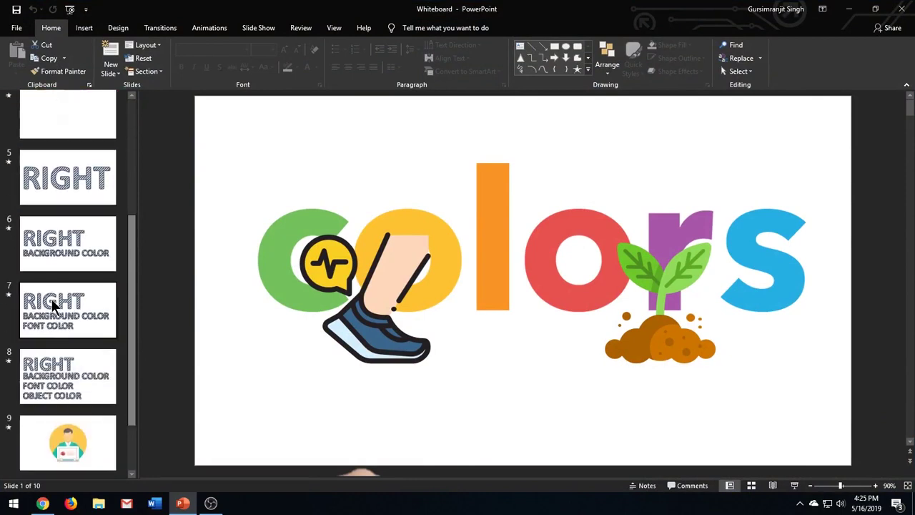
scroll(51, 337, down, 1)
scroll(52, 348, up, 4)
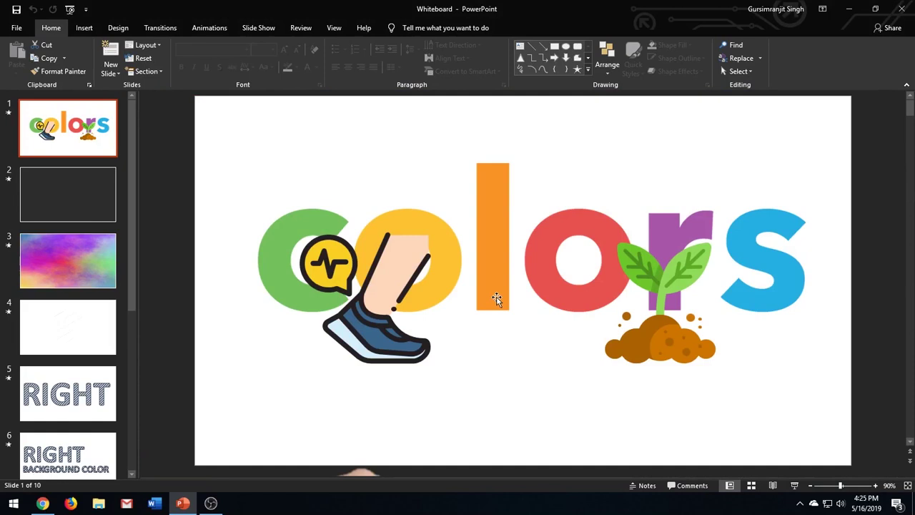
scroll(15, 339, down, 3)
scroll(21, 343, down, 3)
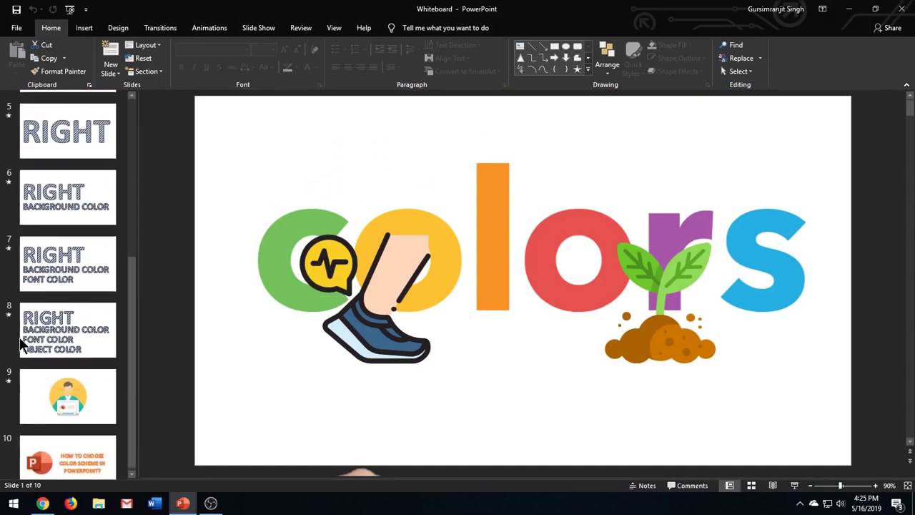
scroll(20, 344, up, 6)
scroll(22, 344, down, 5)
scroll(22, 347, up, 5)
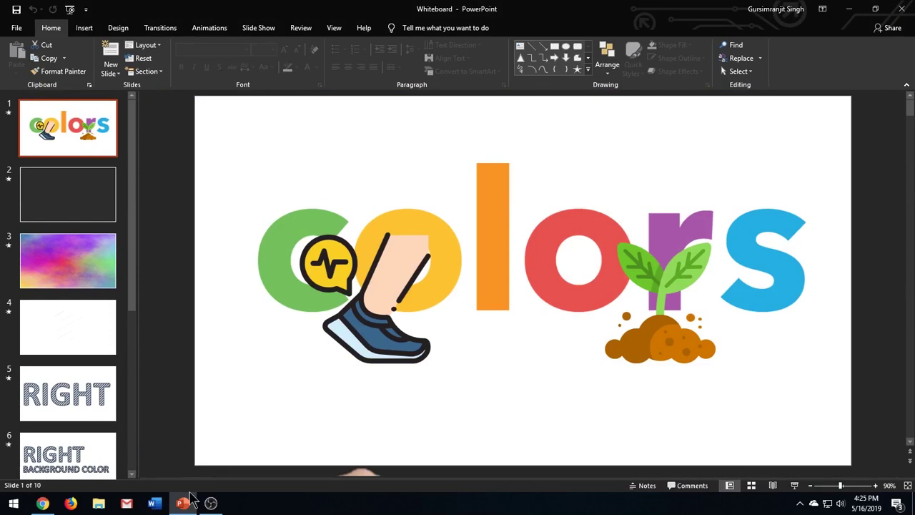
Launch a second PowerPoint window from the taskbar and create a Blank Presentation
right_click(184, 504)
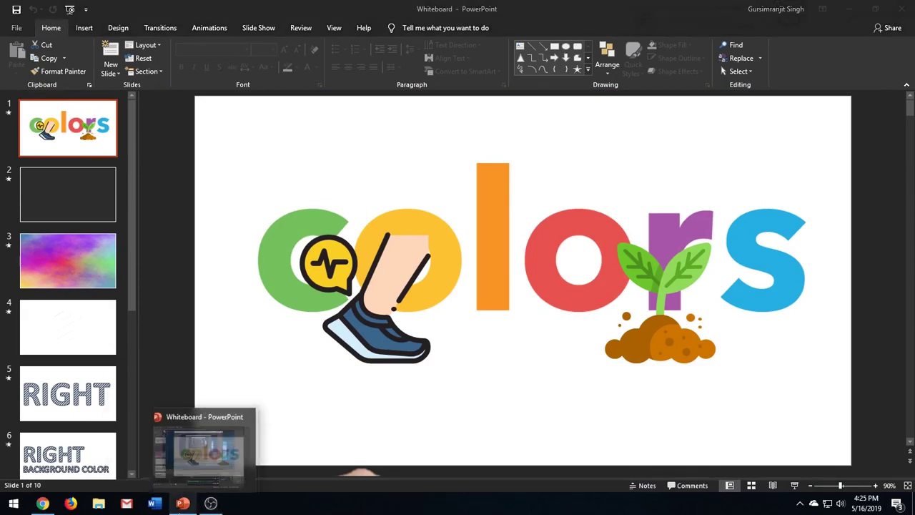
right_click(184, 504)
click(150, 444)
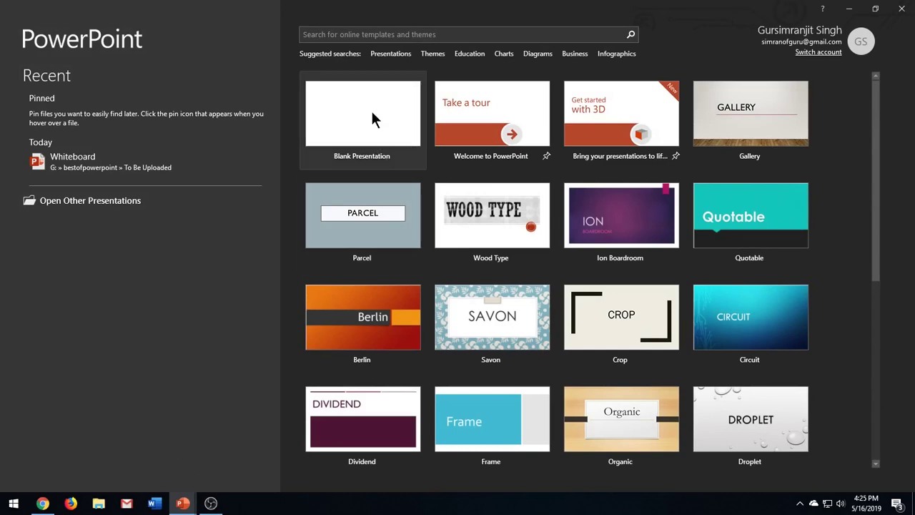
click(371, 115)
click(79, 140)
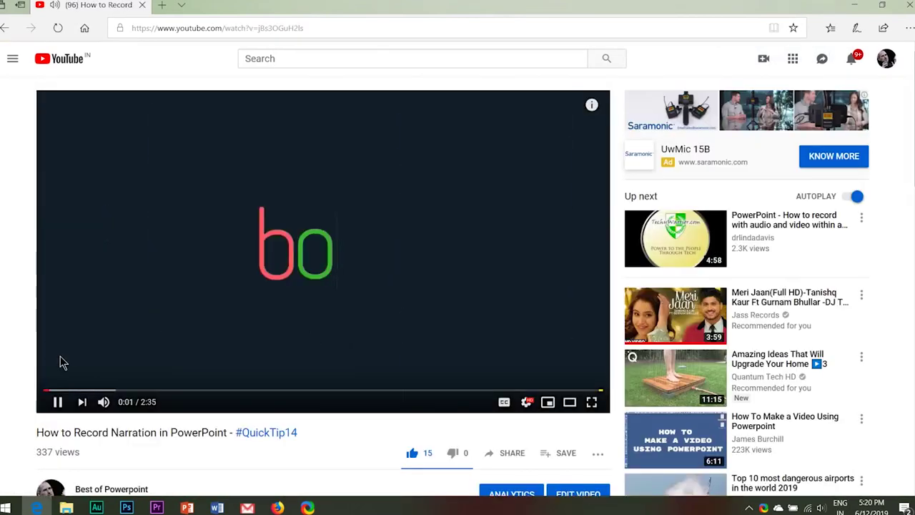
Seek the narration tutorial forward past 0:20 to its slide-show recording options
drag(83, 392, 118, 391)
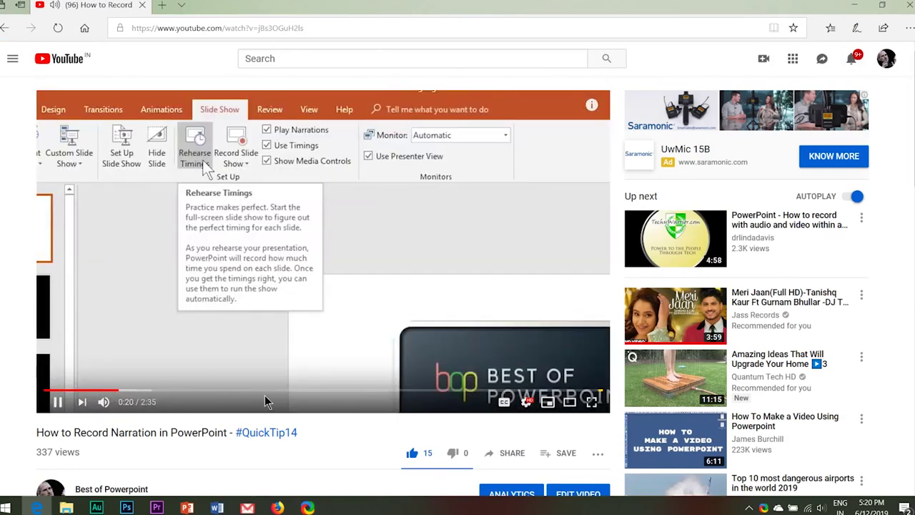
click(183, 392)
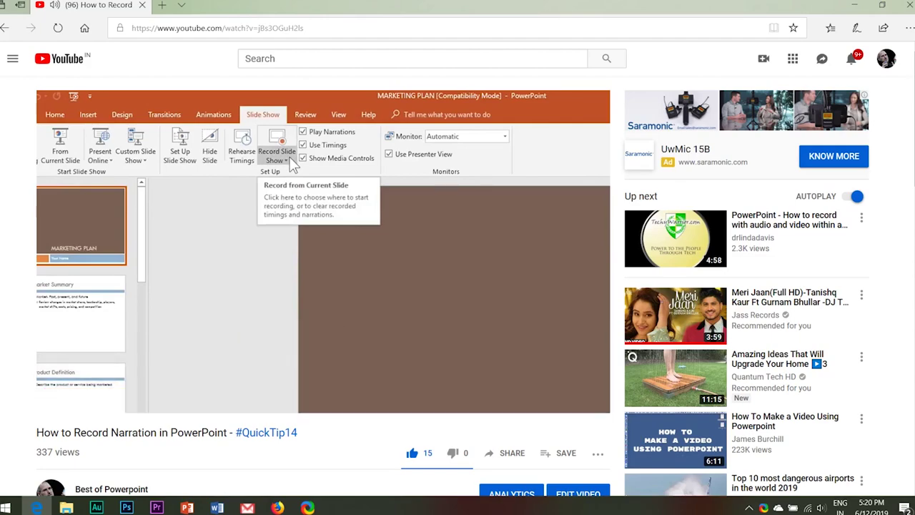
scroll(151, 317, down, 2)
scroll(150, 317, down, 4)
scroll(150, 317, up, 4)
scroll(151, 322, up, 1)
scroll(152, 322, up, 1)
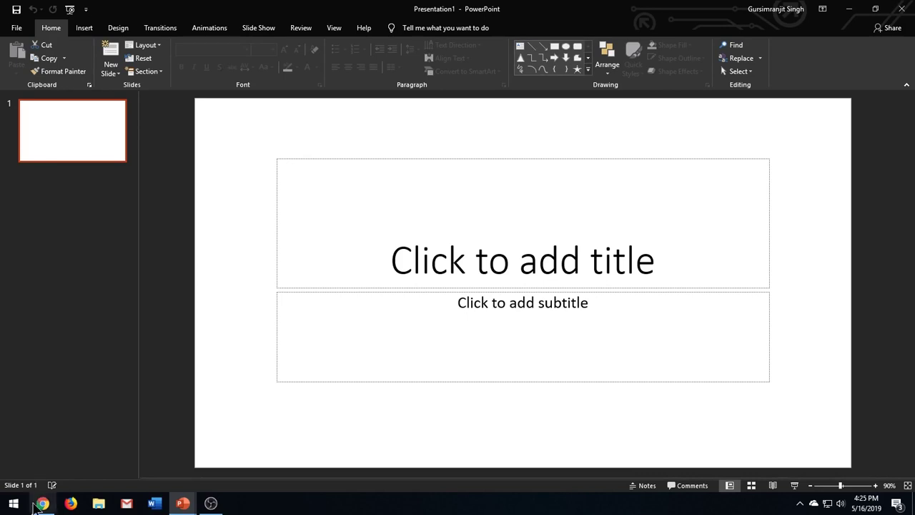
Search Google Images for whiteboard hand pictures and preview several results
click(42, 503)
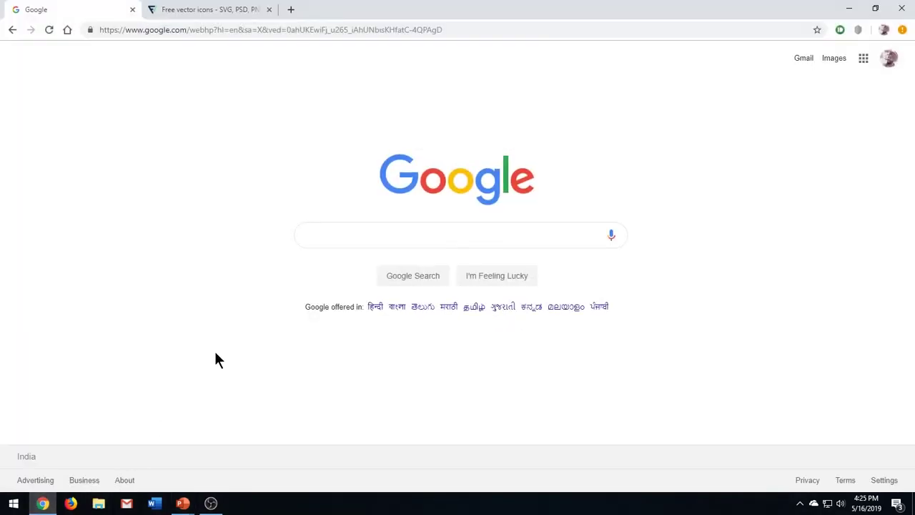
click(336, 235)
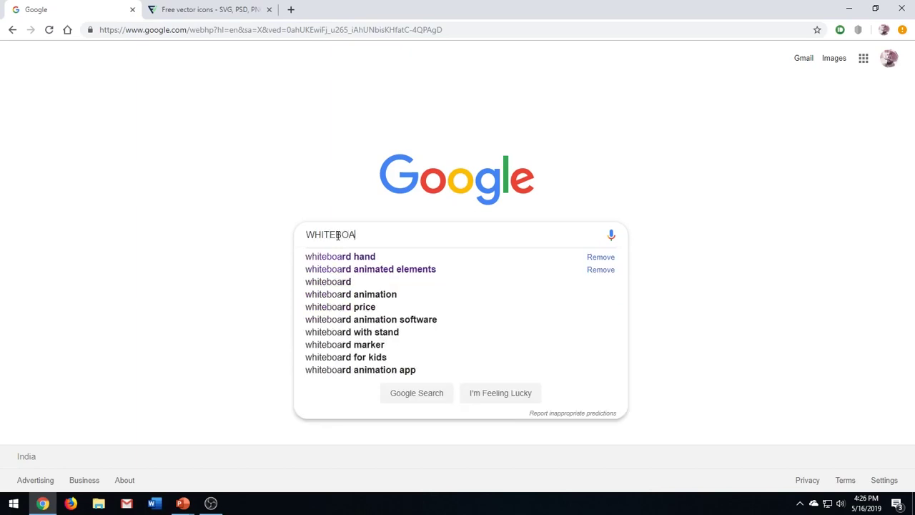
click(371, 254)
click(134, 97)
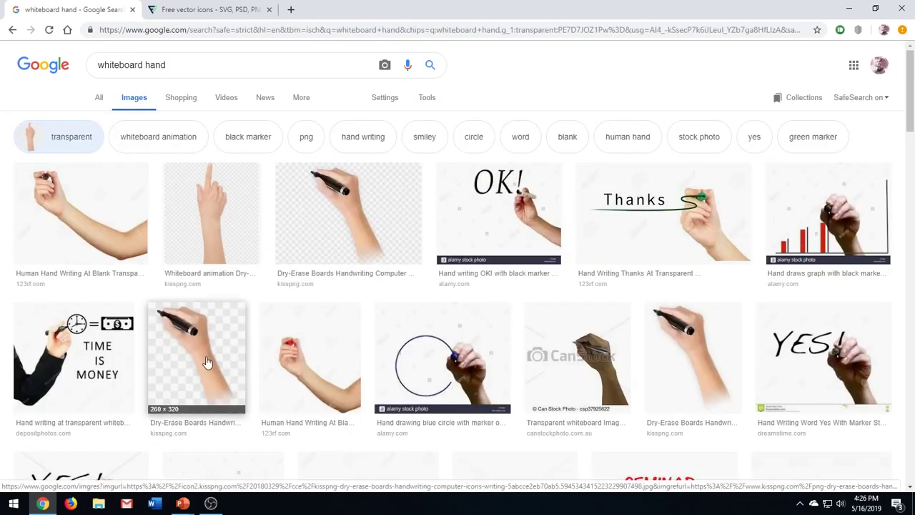
click(206, 362)
right_click(235, 313)
click(258, 232)
click(418, 256)
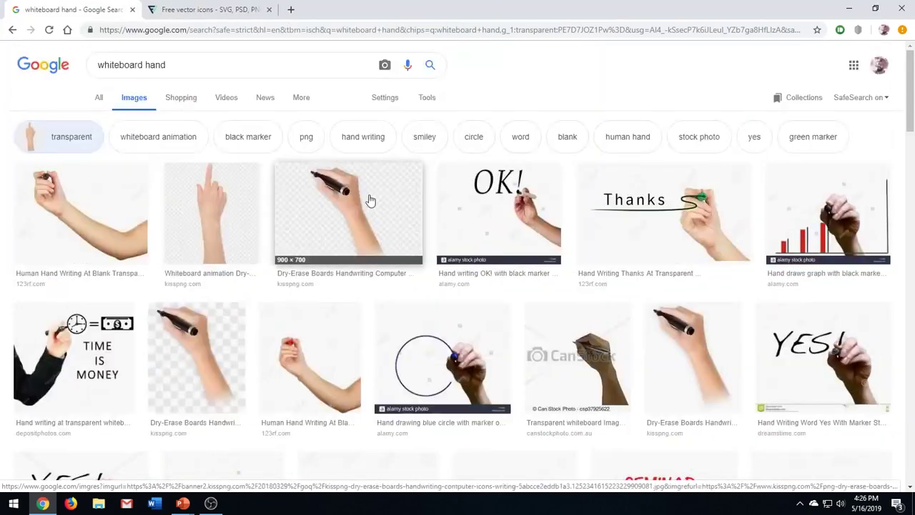
click(705, 348)
key(alt+Left)
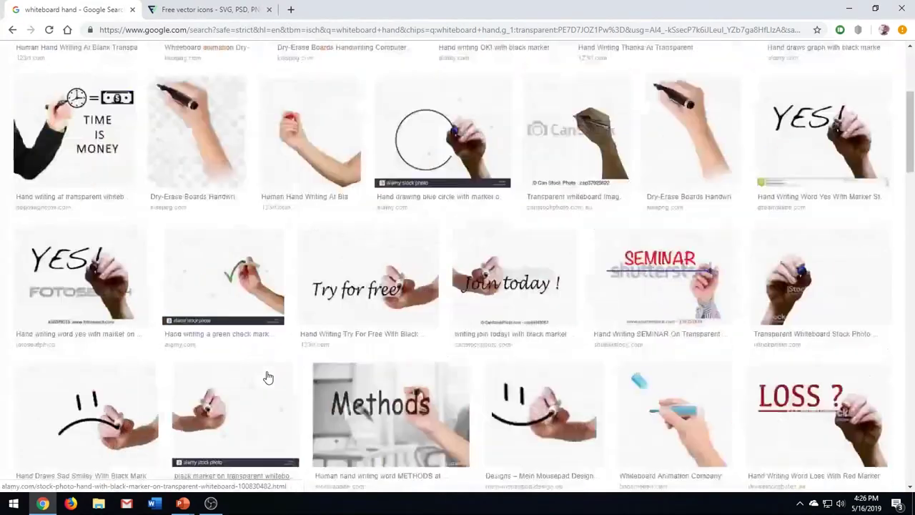
key(alt+Left)
key(alt+Left)
Save the blue-background marker-hand picture to the desktop as 1.jpg
click(12, 30)
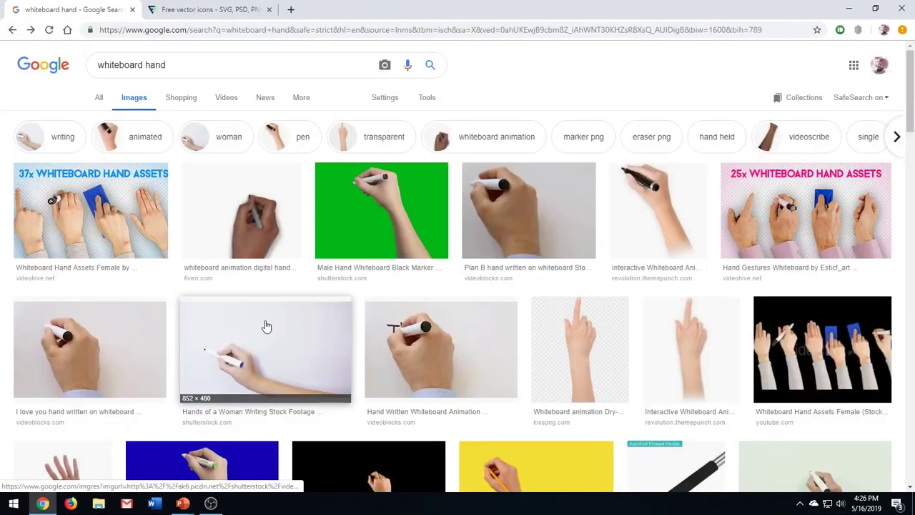
scroll(266, 327, down, 3)
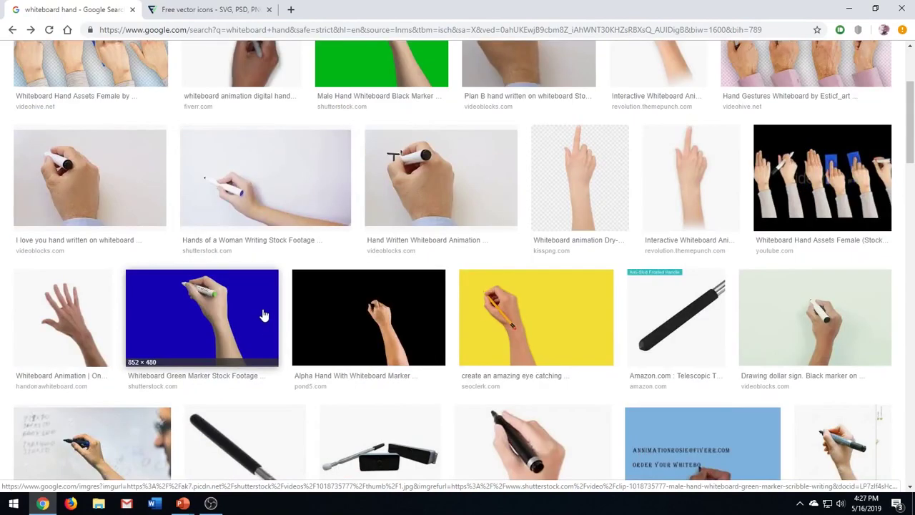
scroll(262, 313, up, 5)
scroll(262, 313, down, 4)
click(214, 365)
right_click(287, 247)
click(322, 350)
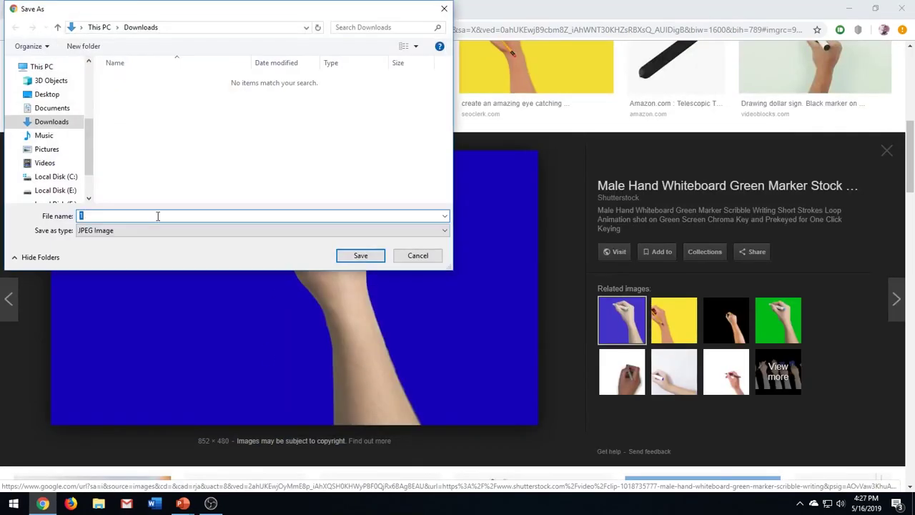
click(46, 94)
click(360, 256)
click(886, 151)
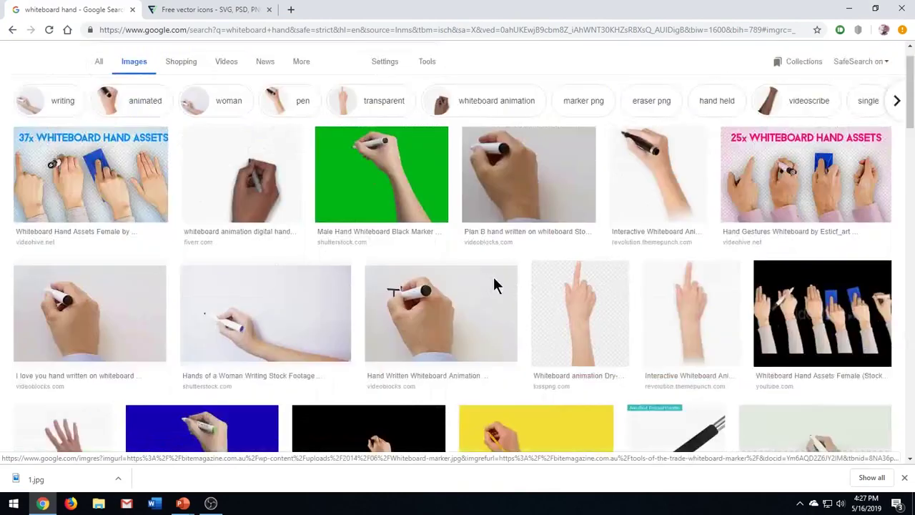
Search images for 'COLORS TEXT' and choose to save the large Six Colors image
triple_click(215, 64)
text(COLORS TEXT)
key(Return)
click(493, 358)
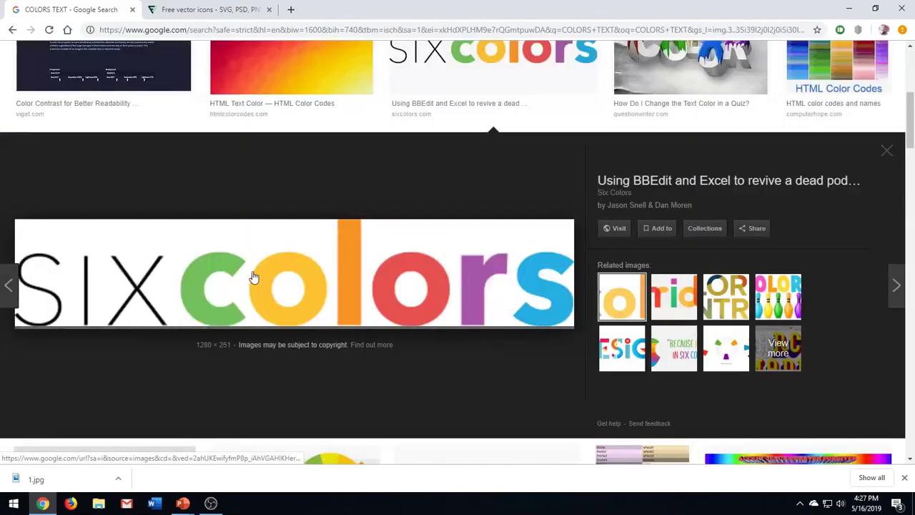
right_click(254, 277)
click(303, 364)
Save the Six Colors image to the desktop and drag the marker-hand picture onto the blank slide
key(Return)
key(super+d)
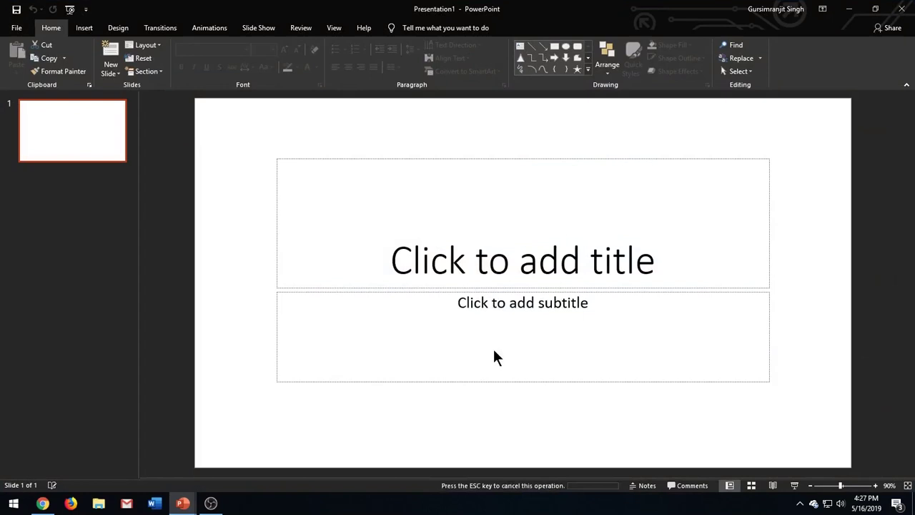
drag(25, 84, 493, 346)
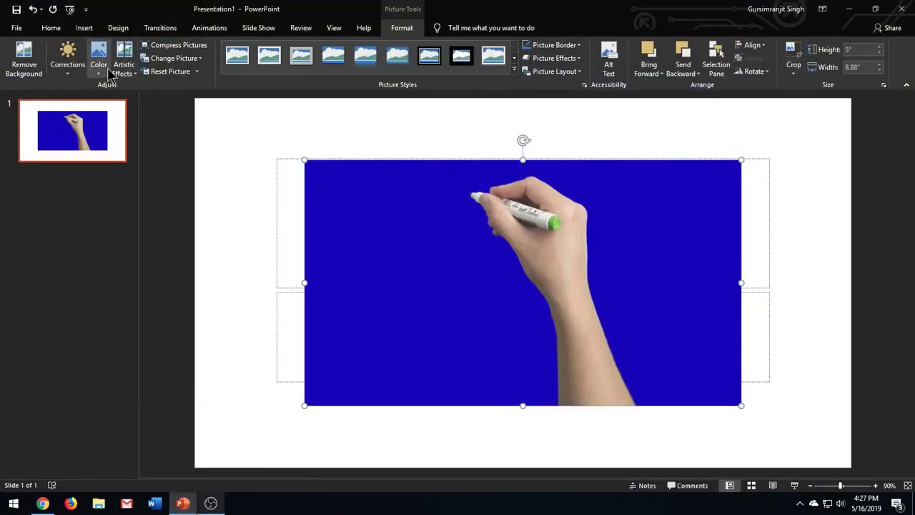
Start Remove Background on the hand picture, marking areas to keep and to remove
click(24, 63)
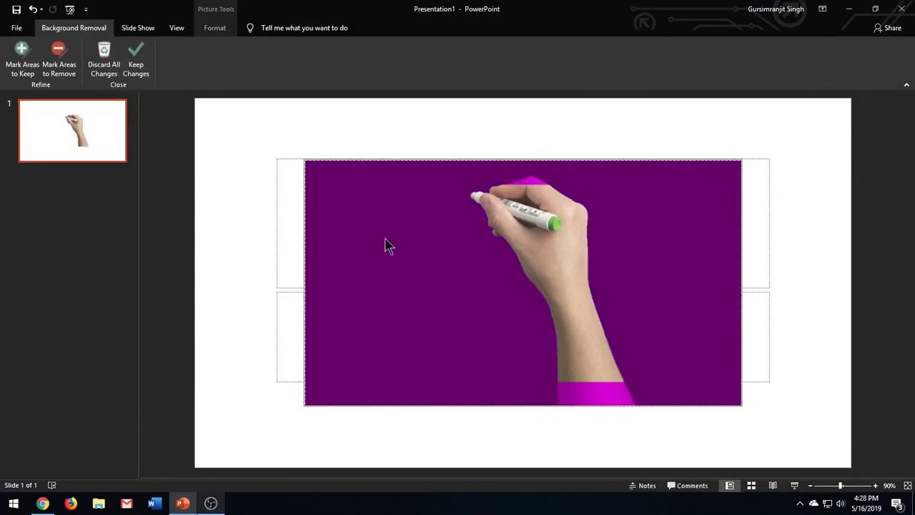
click(22, 64)
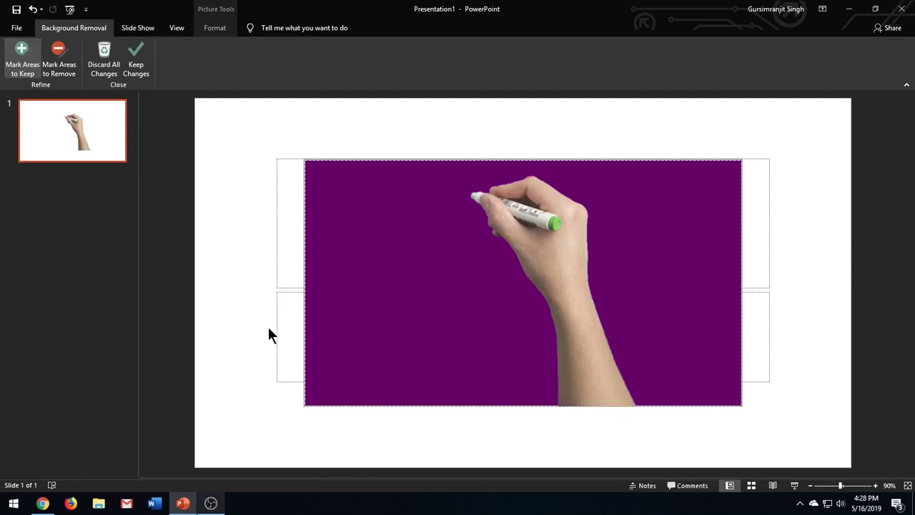
click(58, 63)
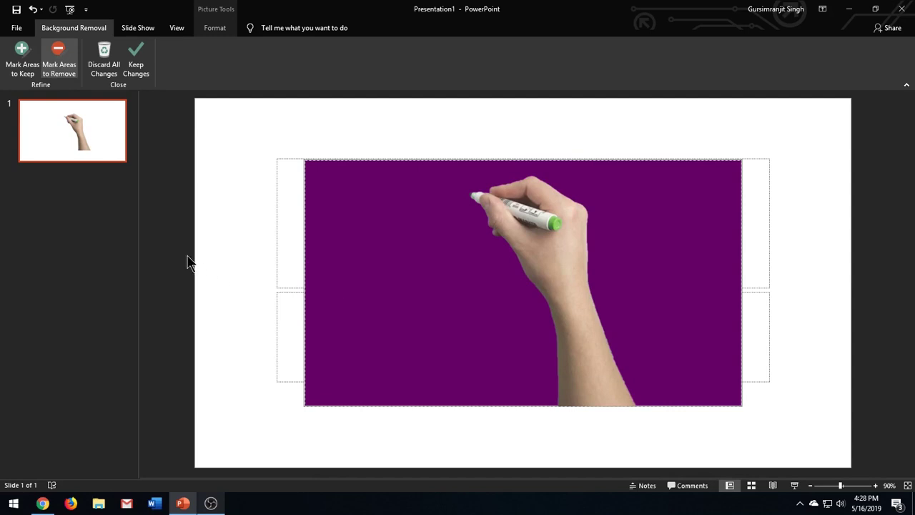
Keep the background removal and centre the hand picture on the slide
click(135, 60)
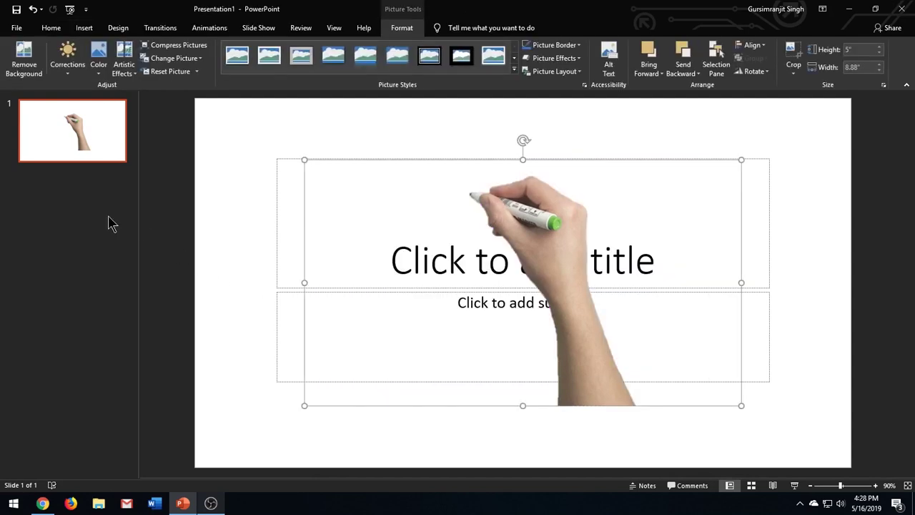
mouse_move(582, 296)
mouse_down()
mouse_move(487, 320)
mouse_move(372, 400)
mouse_up()
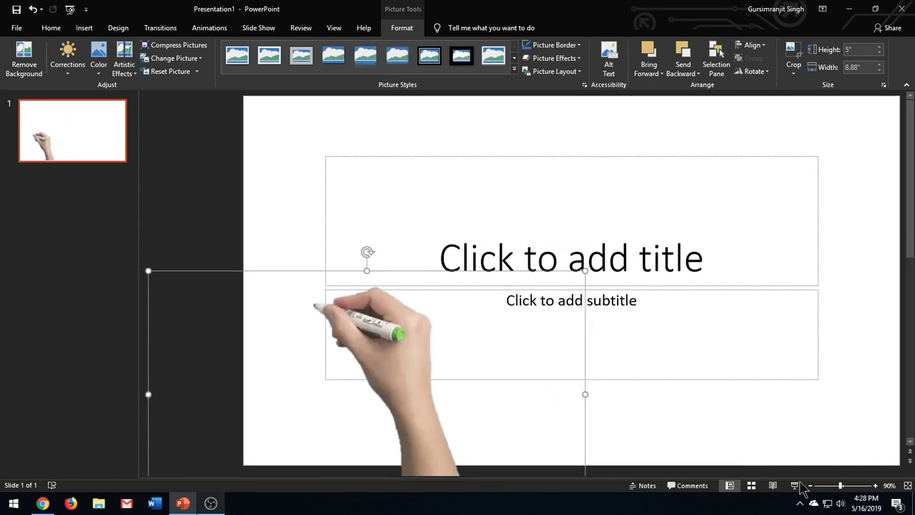
drag(842, 486, 837, 486)
drag(394, 390, 539, 297)
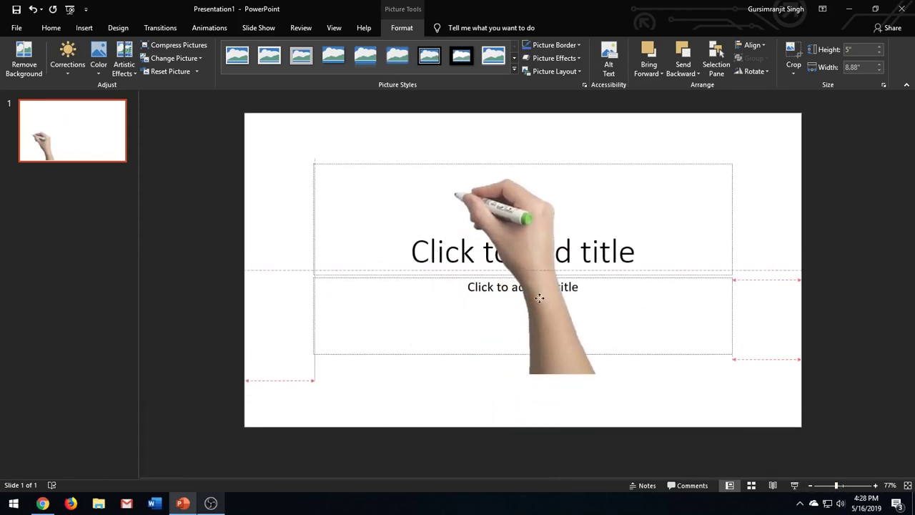
Switch the slide to the Blank layout, nudge the hand right, and drag in the 6colors image
click(51, 27)
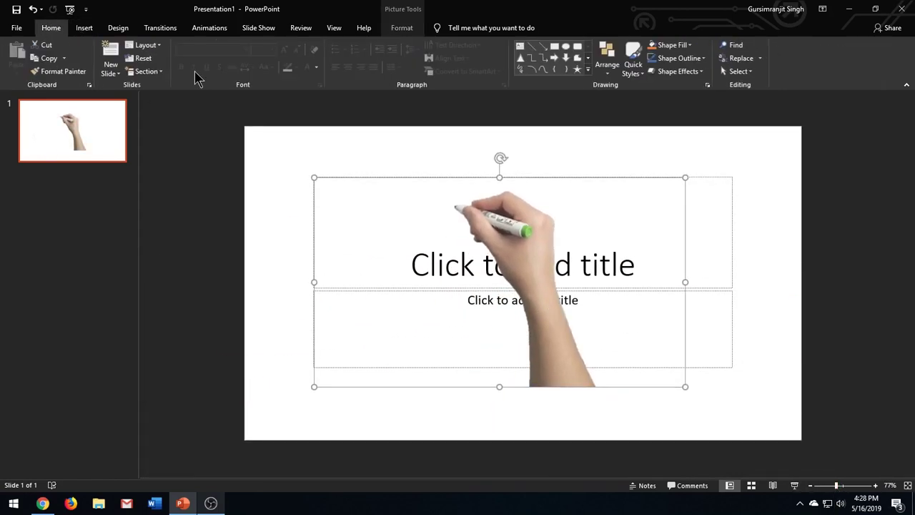
click(146, 45)
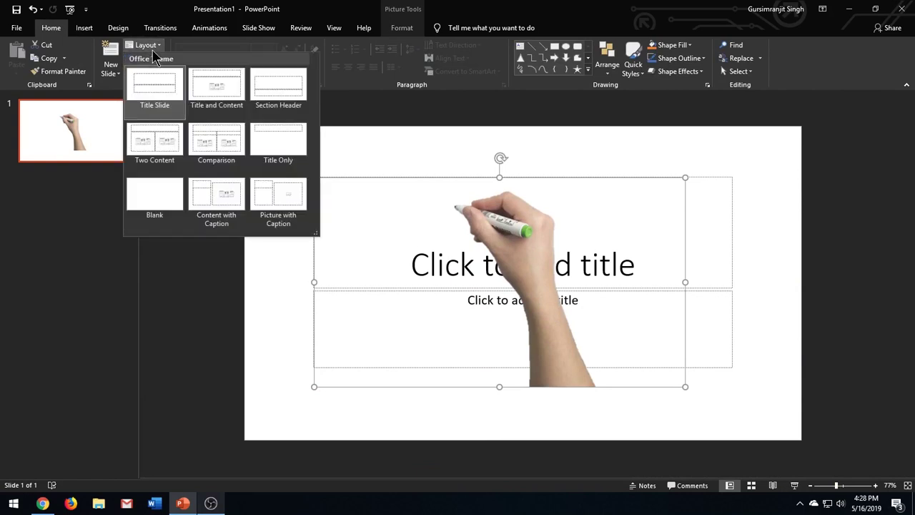
click(153, 199)
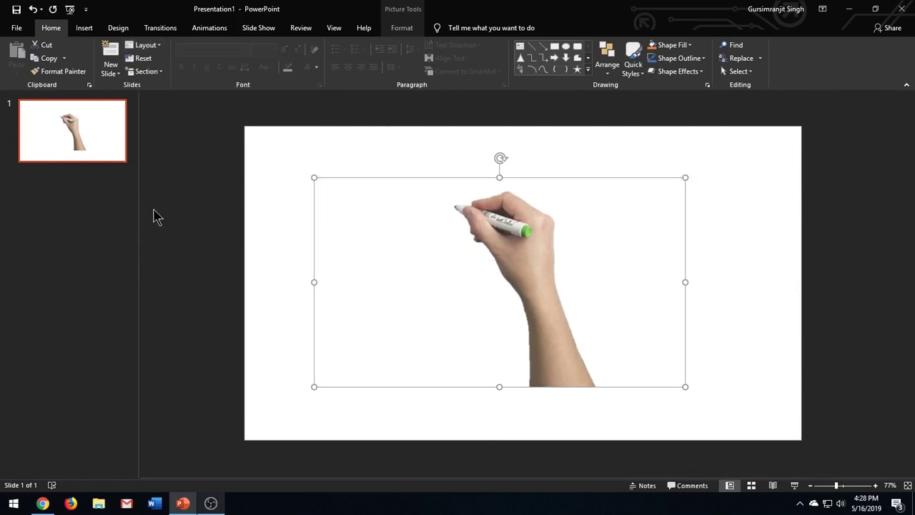
drag(509, 305, 522, 303)
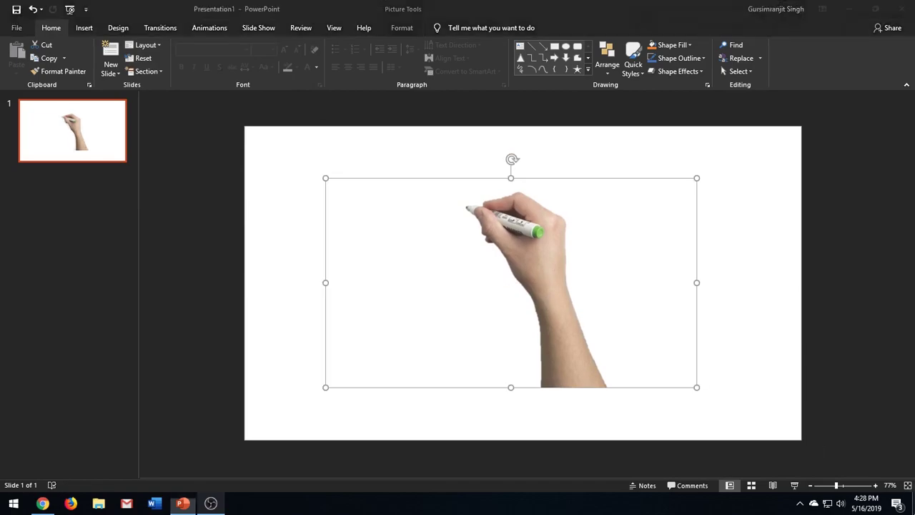
click(914, 503)
drag(21, 148, 184, 501)
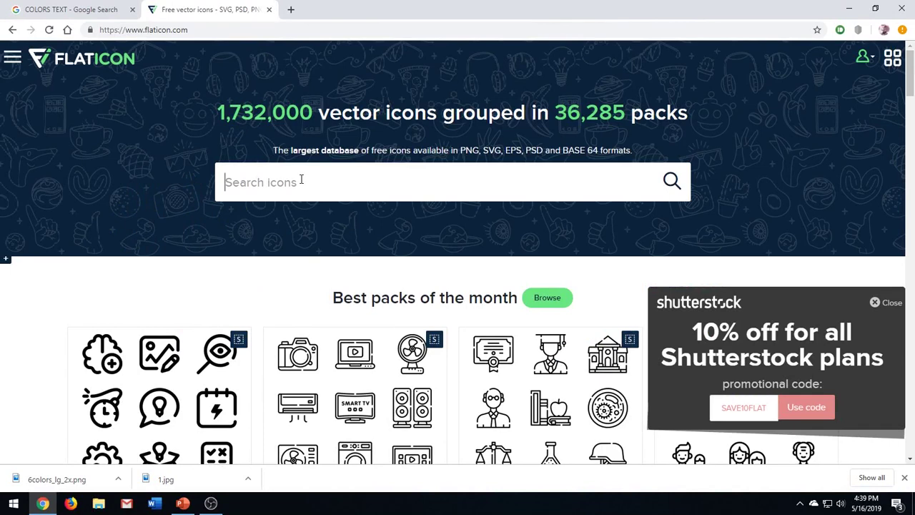
Search Flaticon for 'RUNNING SHOES' and download the Running icon as a free SVG
text(RUNNING S)
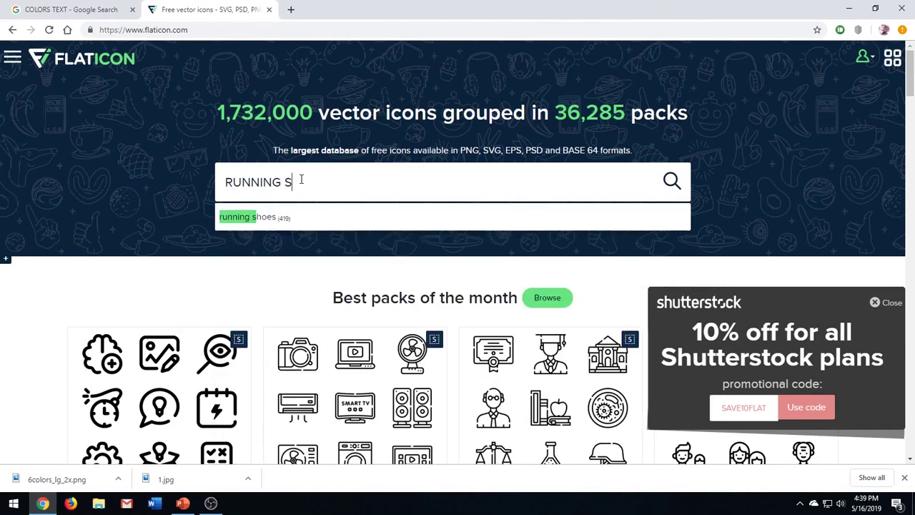
text(HOES)
key(Return)
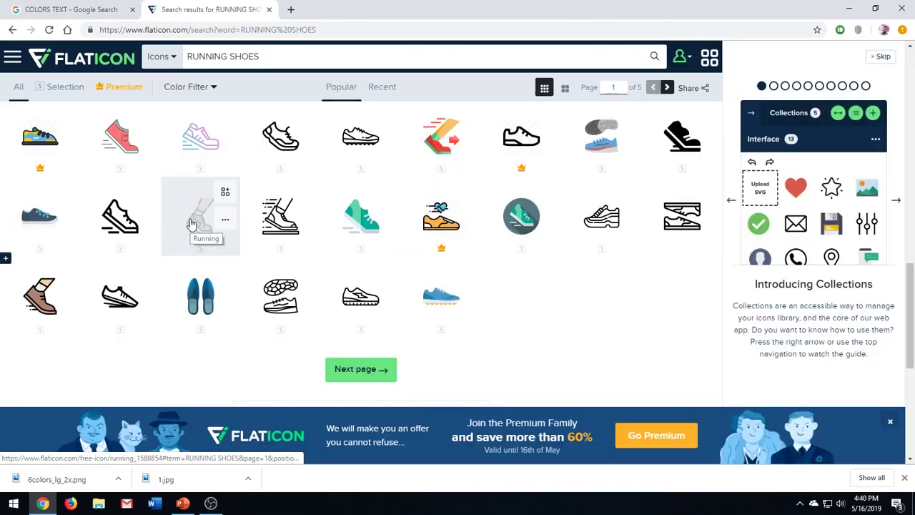
click(192, 223)
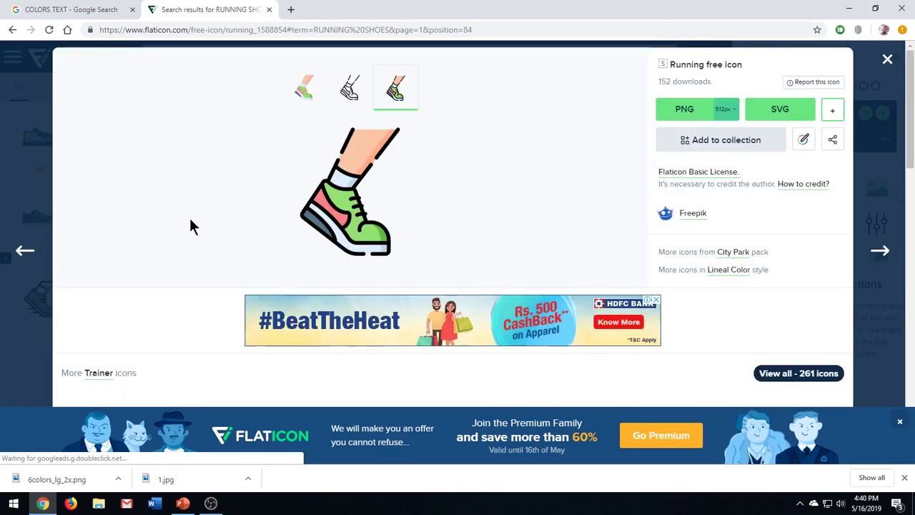
click(804, 114)
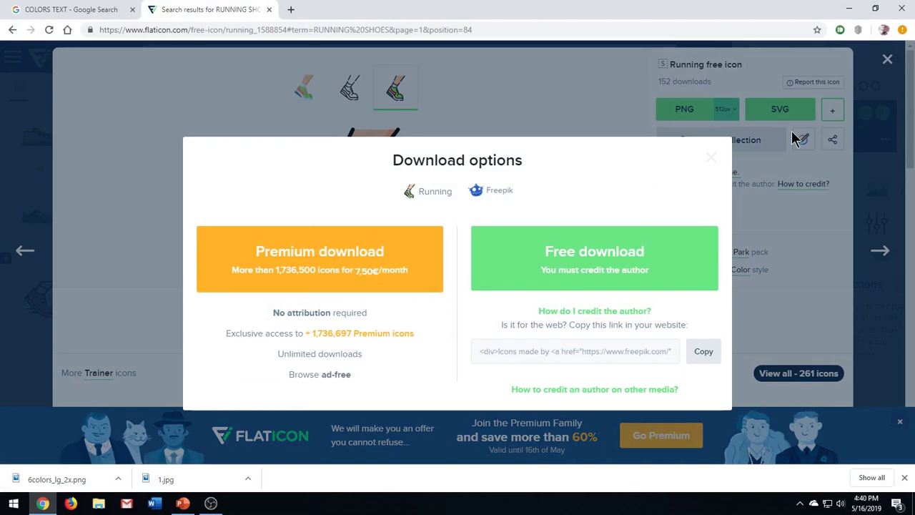
click(626, 279)
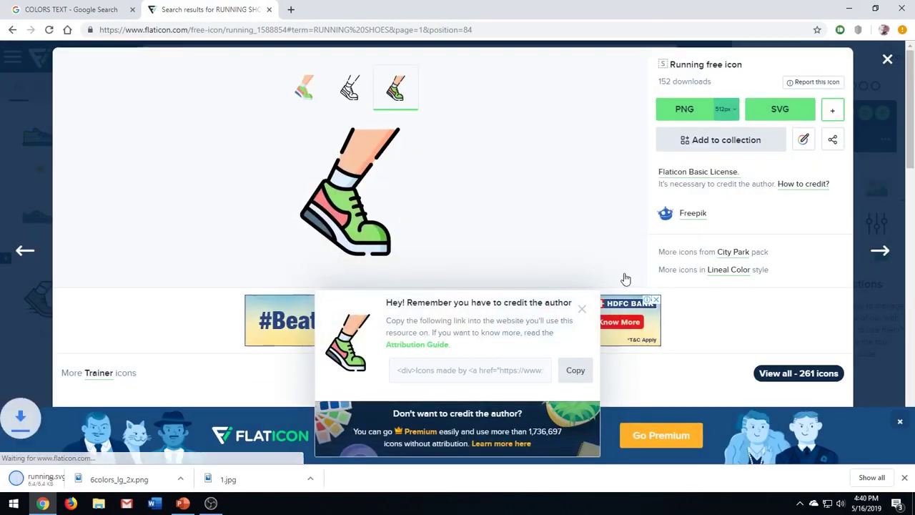
Drag running.svg onto the slide, shrink it to 3.58" and place it over the first 'o'
click(183, 503)
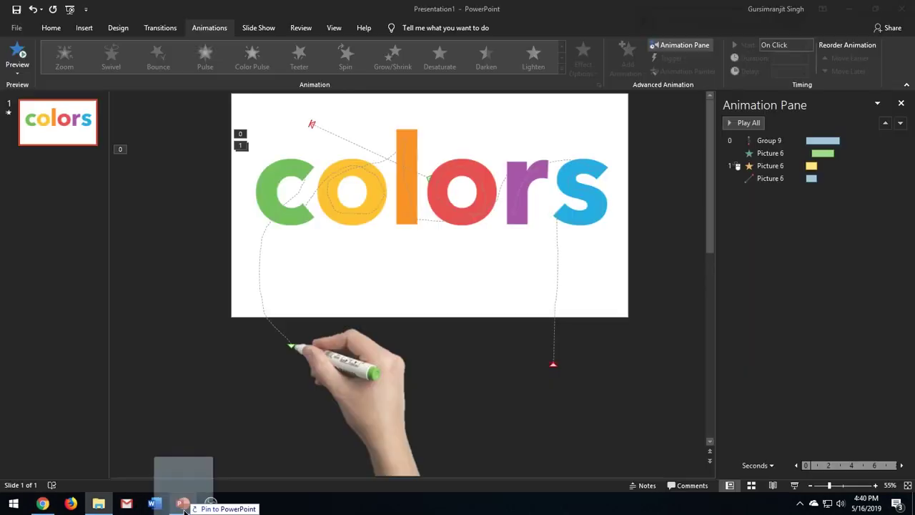
drag(391, 256, 393, 257)
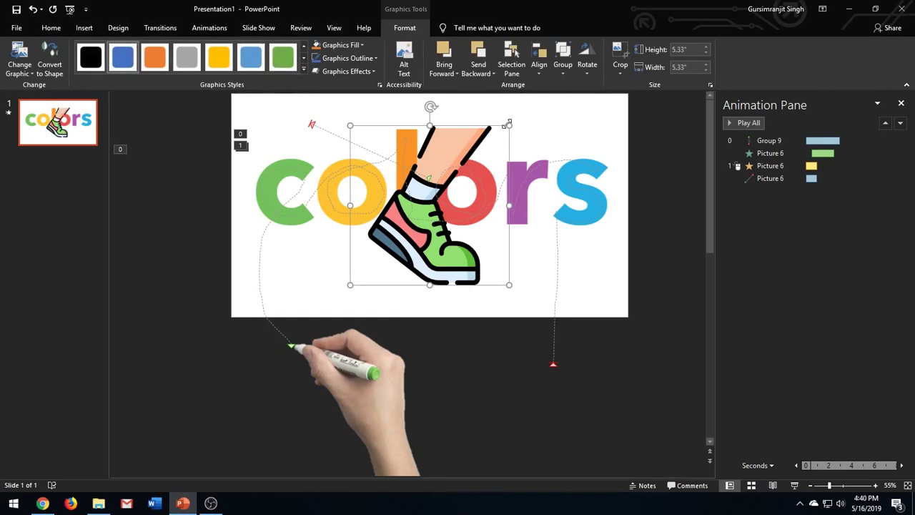
drag(507, 124, 488, 146)
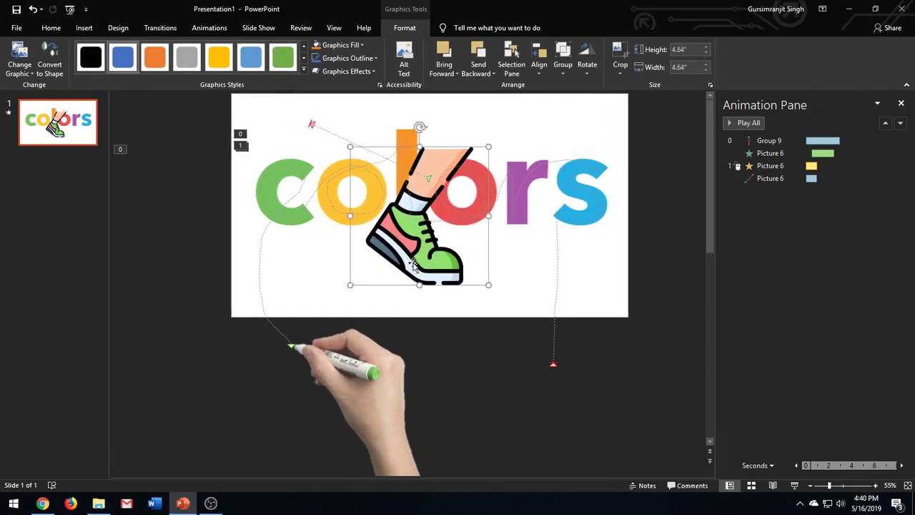
drag(413, 265, 328, 247)
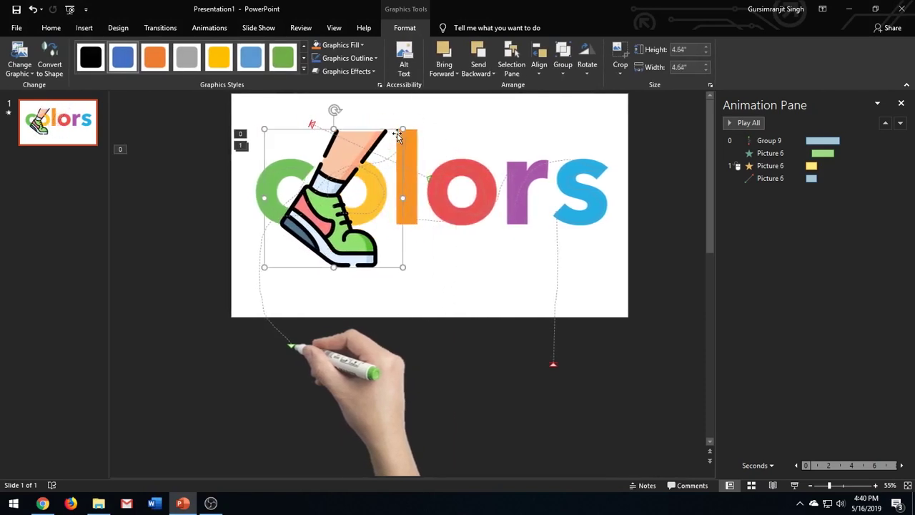
drag(403, 130, 372, 161)
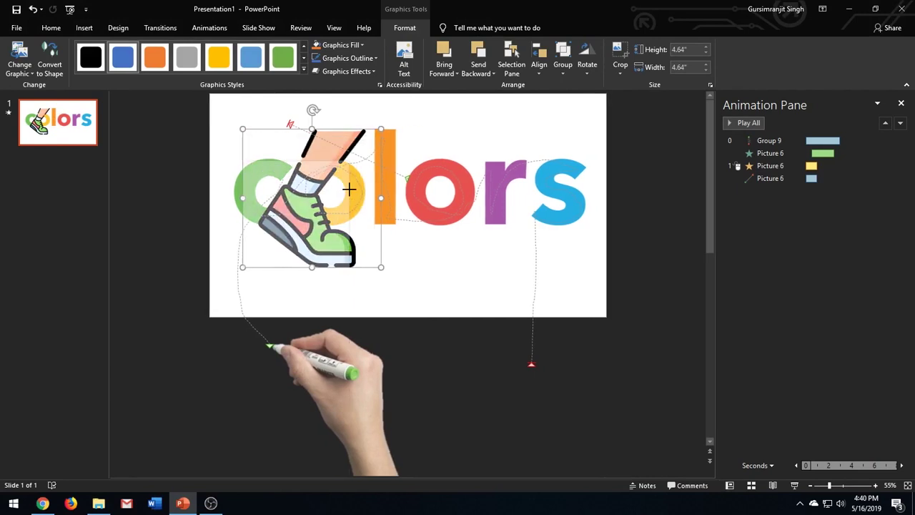
drag(313, 246, 339, 240)
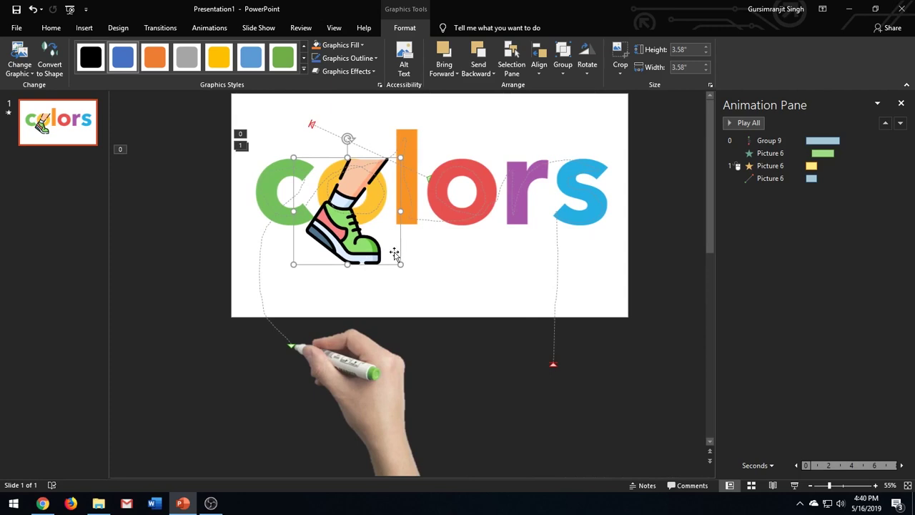
Ungroup the shoe SVG, confirm conversion to a drawing object, then ungroup it again
right_click(357, 245)
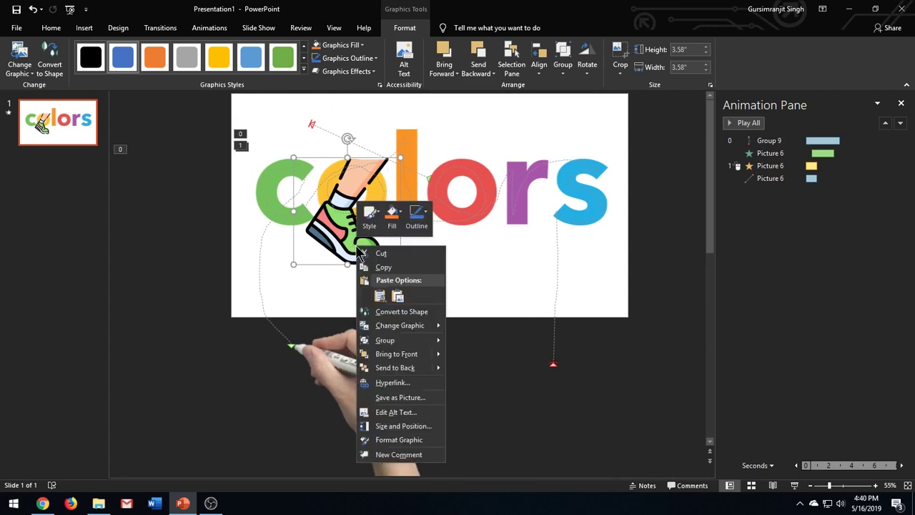
mouse_move(385, 341)
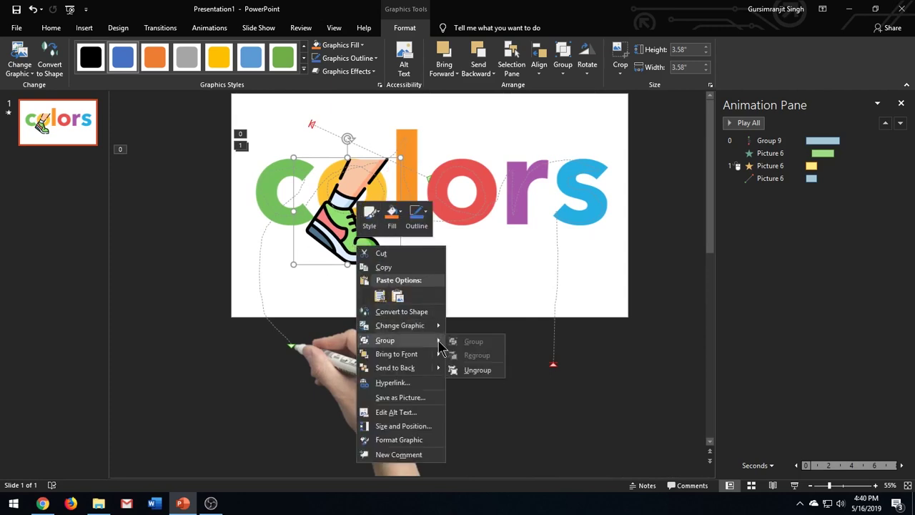
click(488, 374)
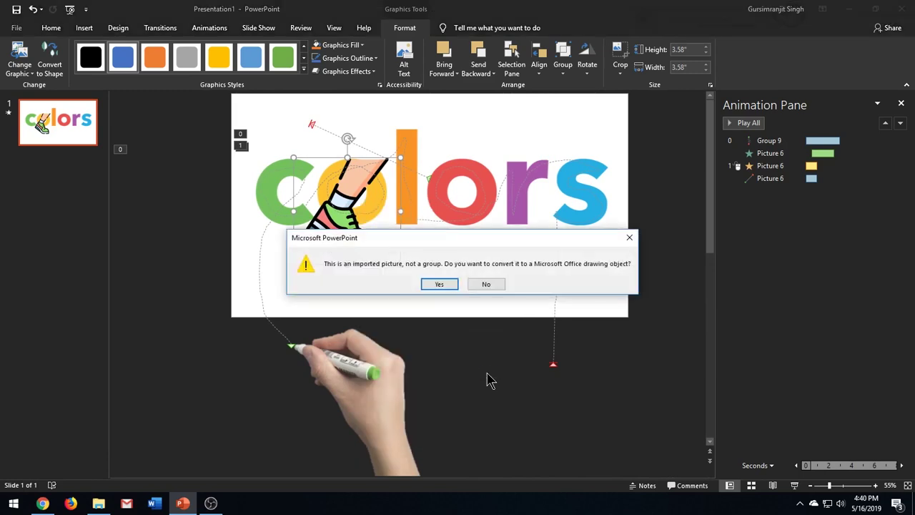
click(440, 284)
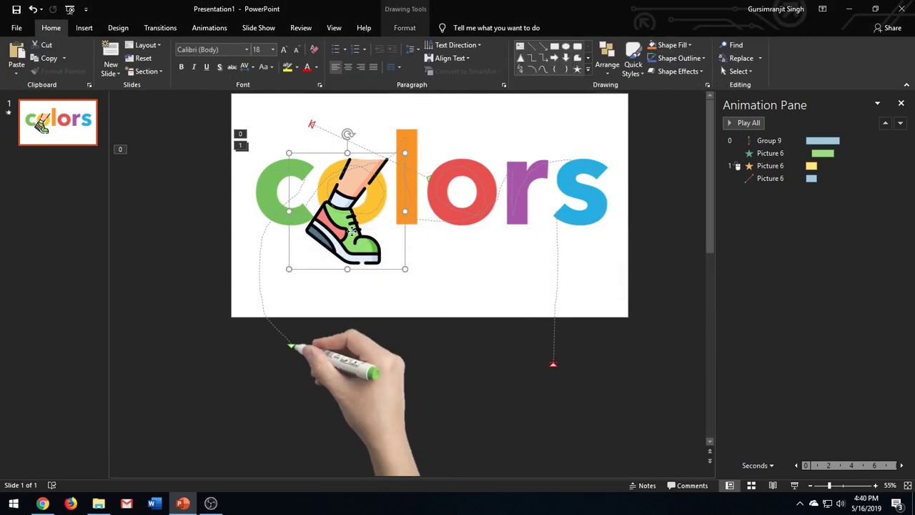
right_click(352, 230)
mouse_move(381, 297)
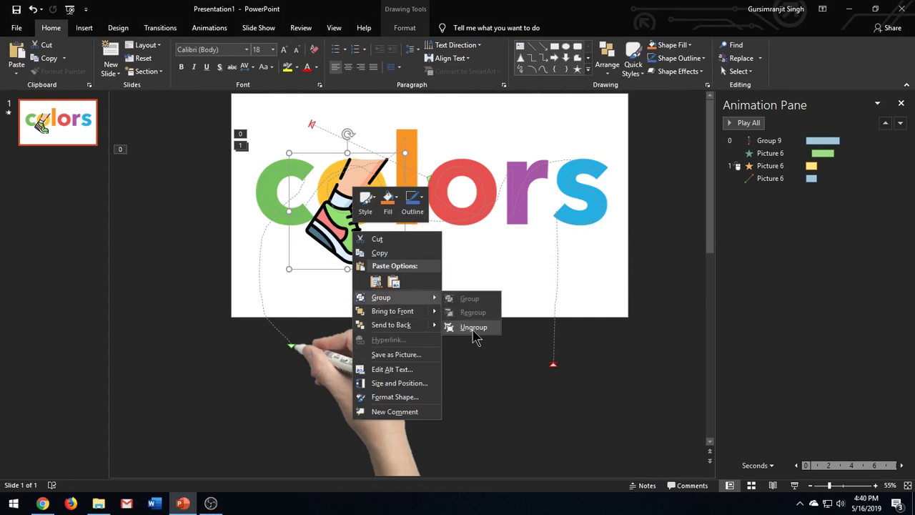
click(474, 327)
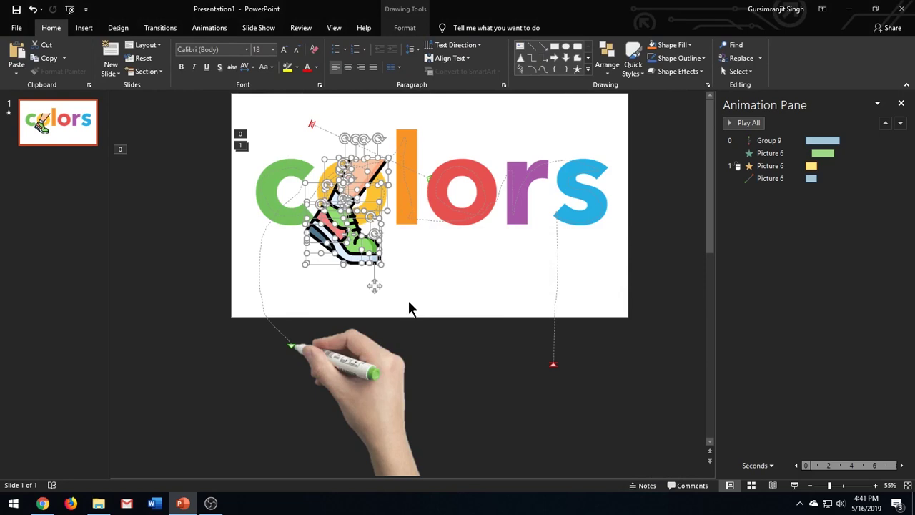
Apply the Wipe entrance animation to all the selected shoe shapes
click(213, 29)
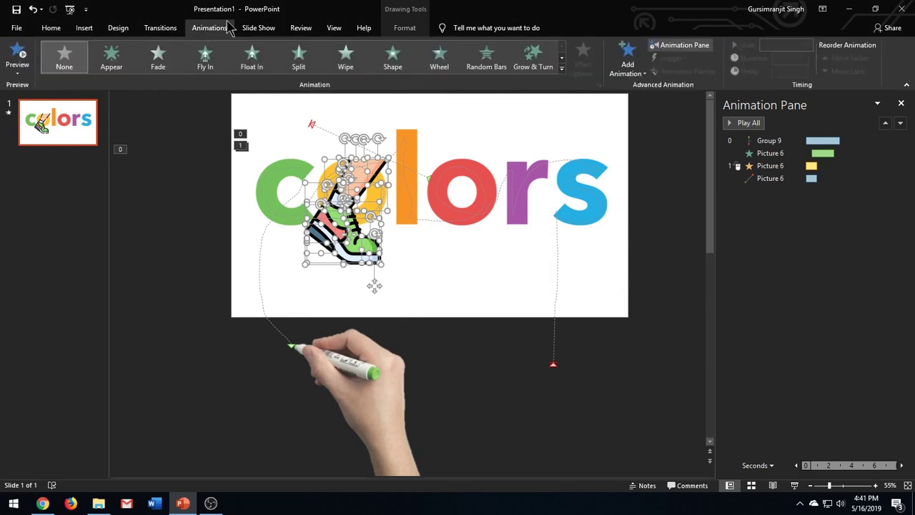
click(363, 68)
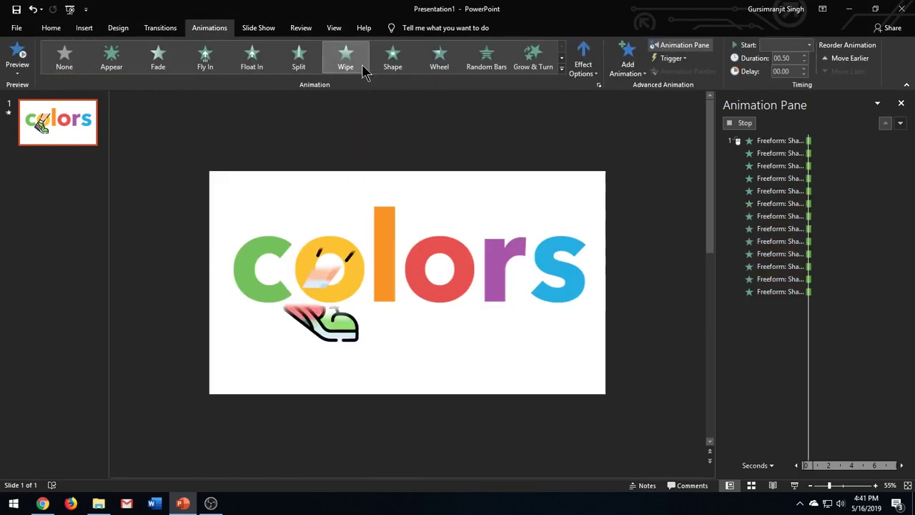